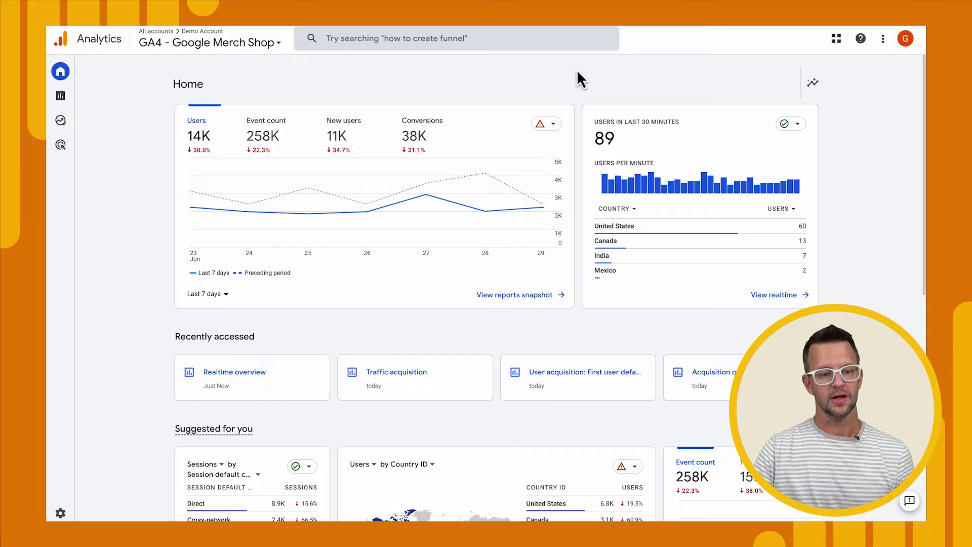
Open the User acquisition report by first user default channel group via Reports > Acquisition.
left_click(71, 97)
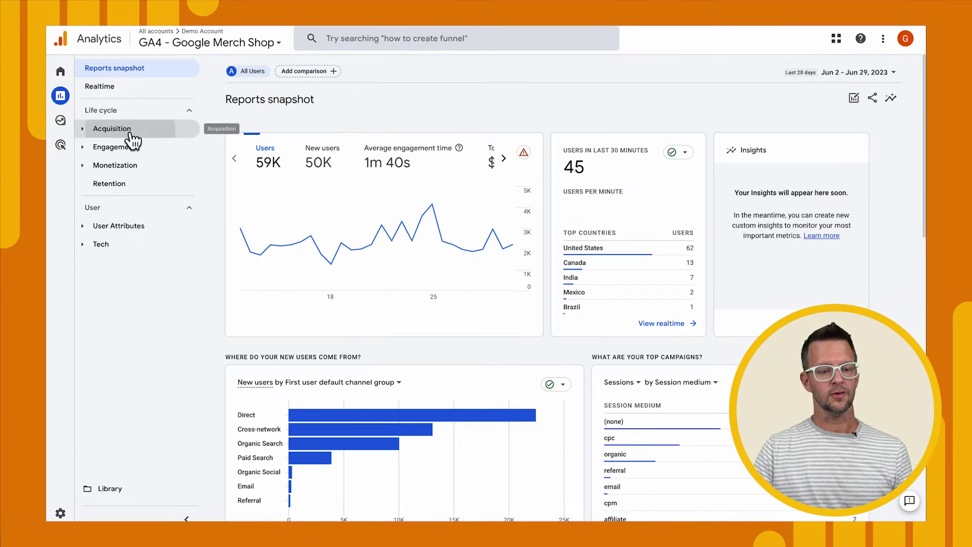
left_click(130, 132)
left_click(134, 146)
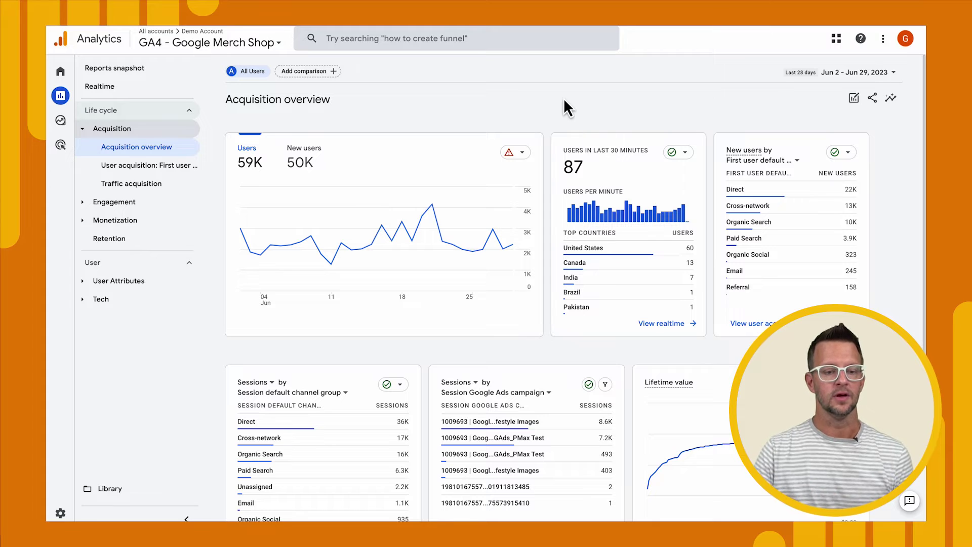
left_click(162, 166)
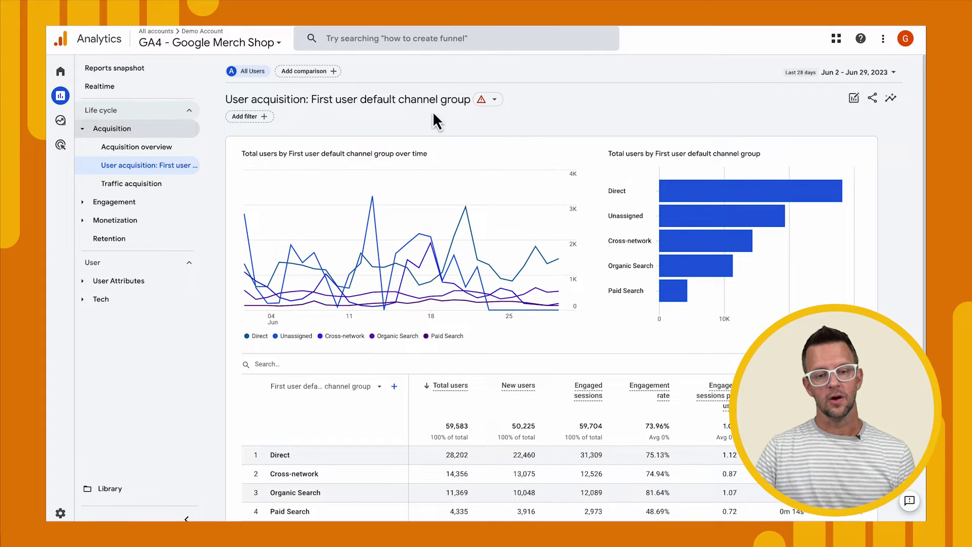
left_click_drag(361, 101, 452, 101)
left_click(451, 101)
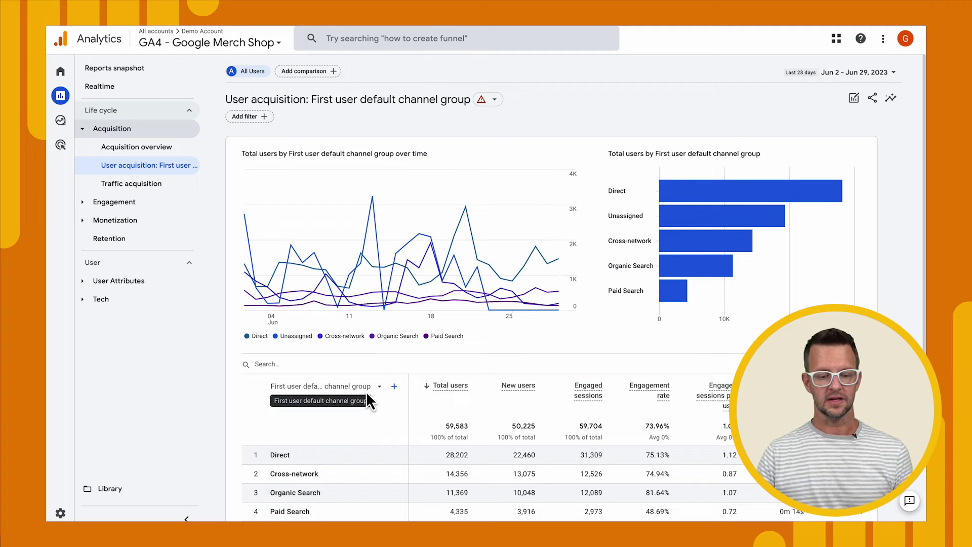
scroll(399, 391, "down", 1)
scroll(399, 391, "down", 3)
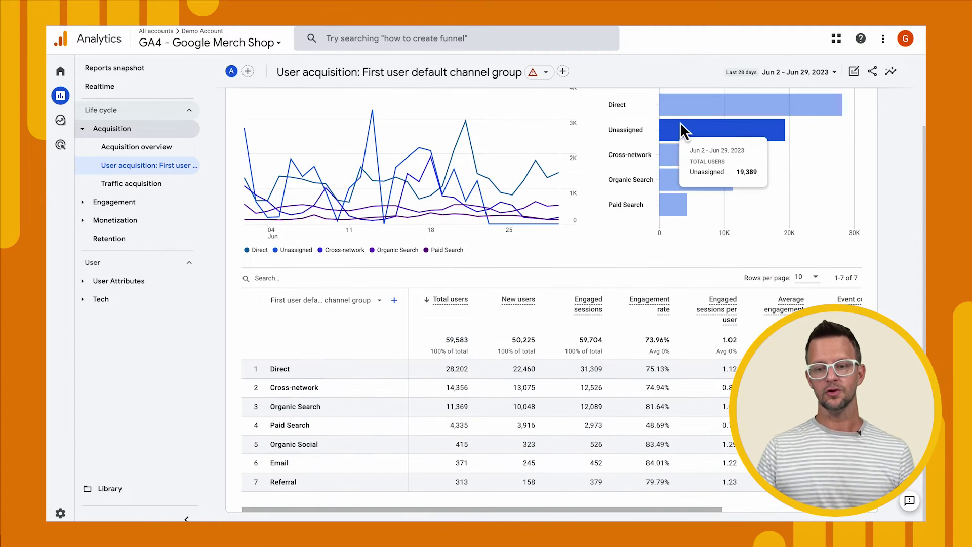
mouse_move(686, 112)
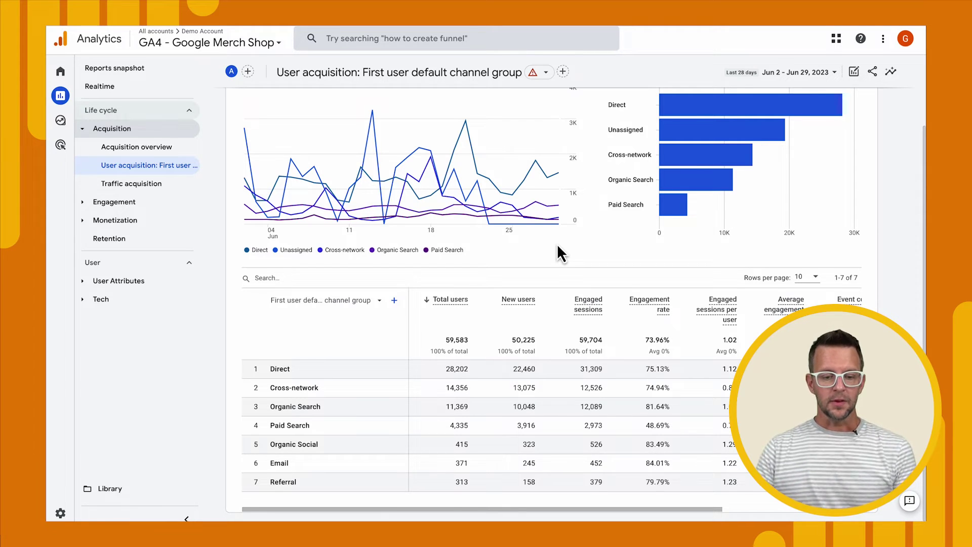
Switch the table rows to First user source / medium and highlight the google / cpc and google / organic rows.
left_click(378, 301)
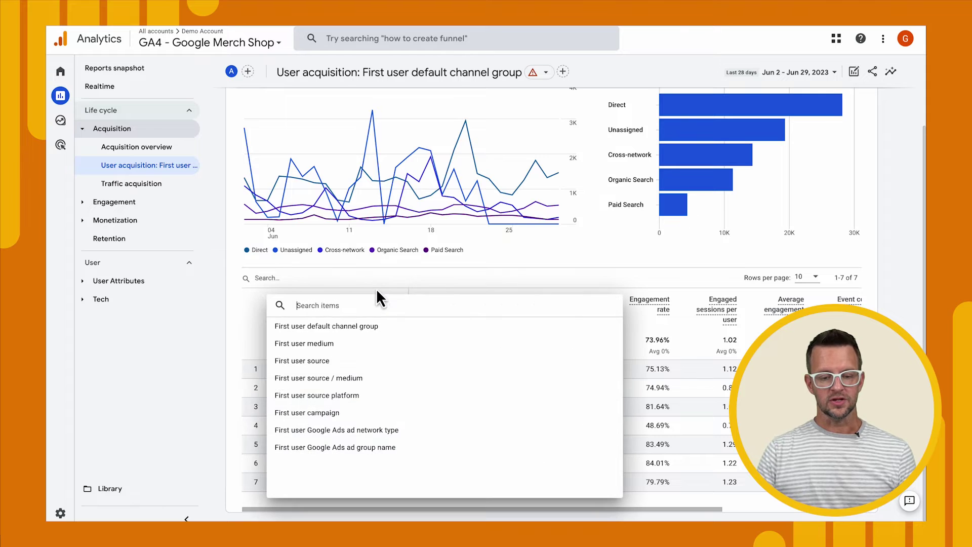
left_click(347, 379)
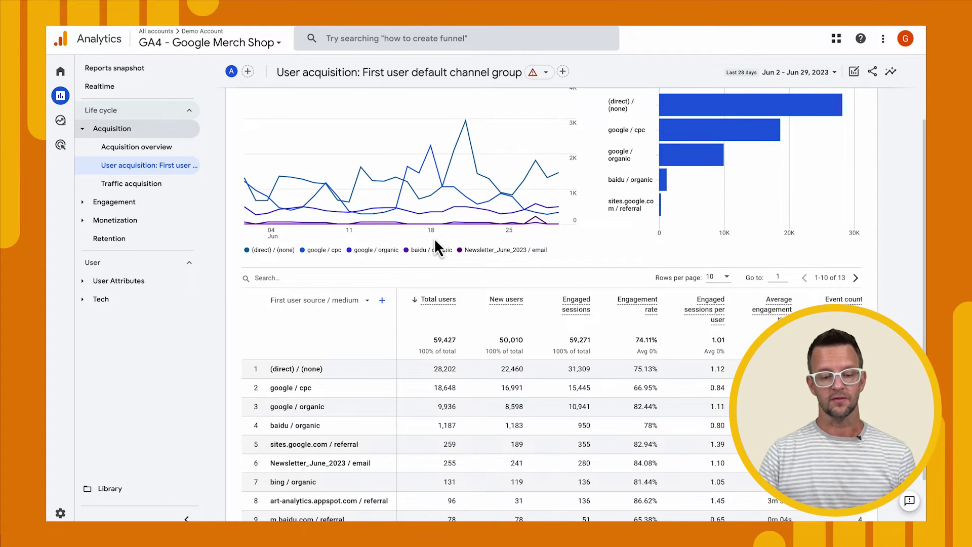
left_click_drag(270, 388, 304, 389)
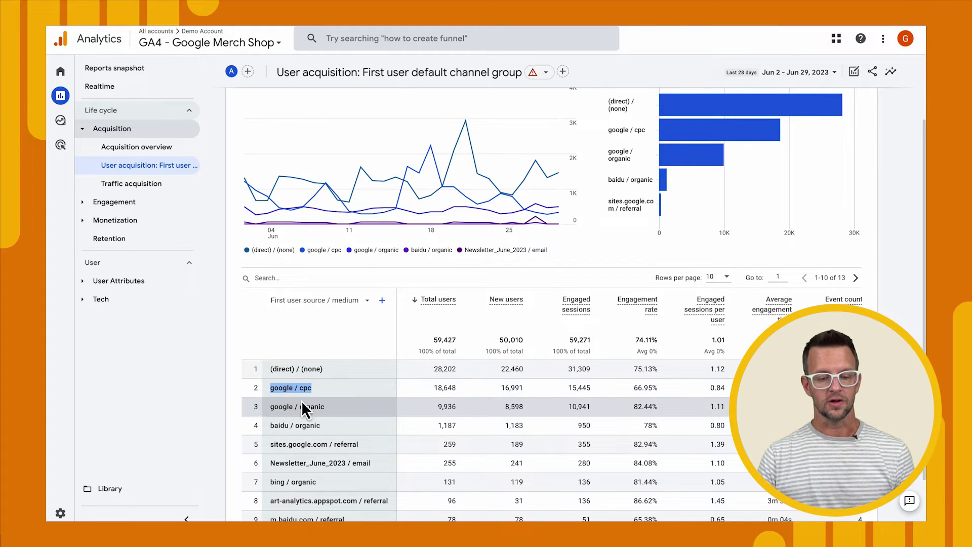
left_click_drag(269, 411, 319, 413)
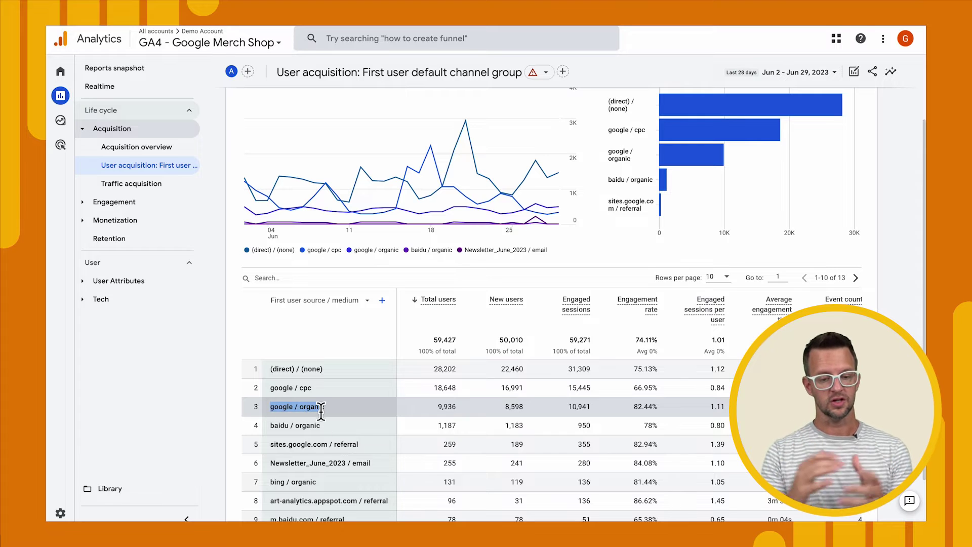
left_click_drag(321, 411, 324, 409)
Scroll back to the top, clear the highlight, and open the Build comparison panel.
scroll(344, 366, "up", 3)
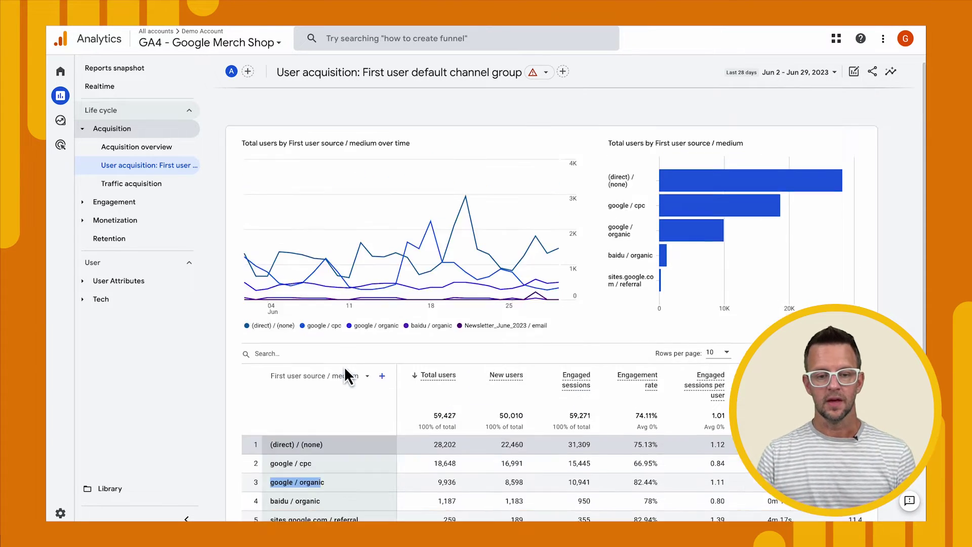
left_click(415, 128)
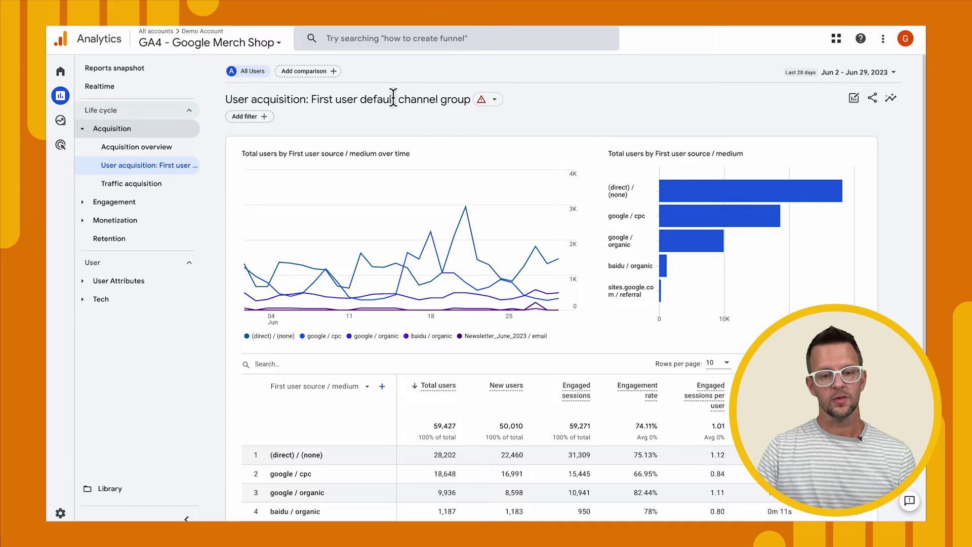
left_click(304, 71)
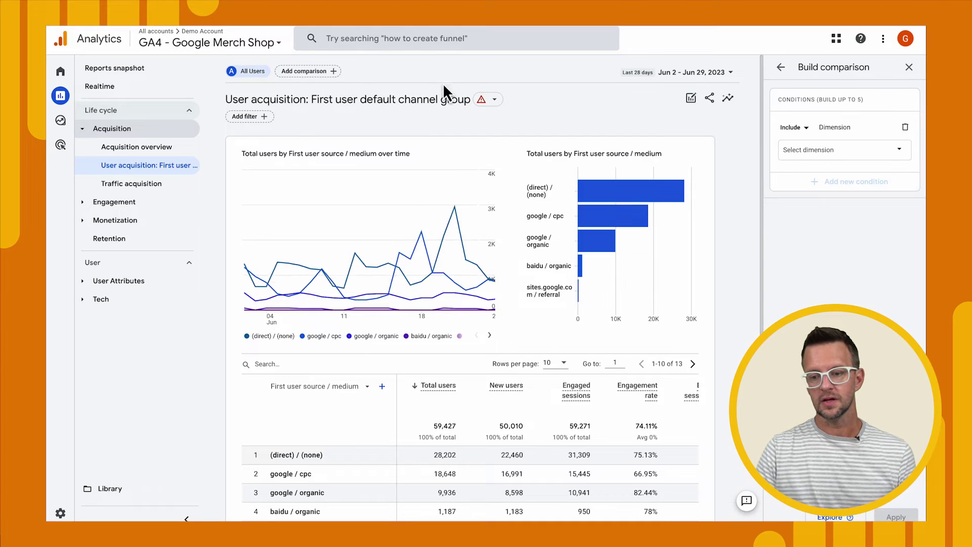
Add a Device category comparison including mobile and tablet alongside All Users.
left_click(805, 151)
type("device")
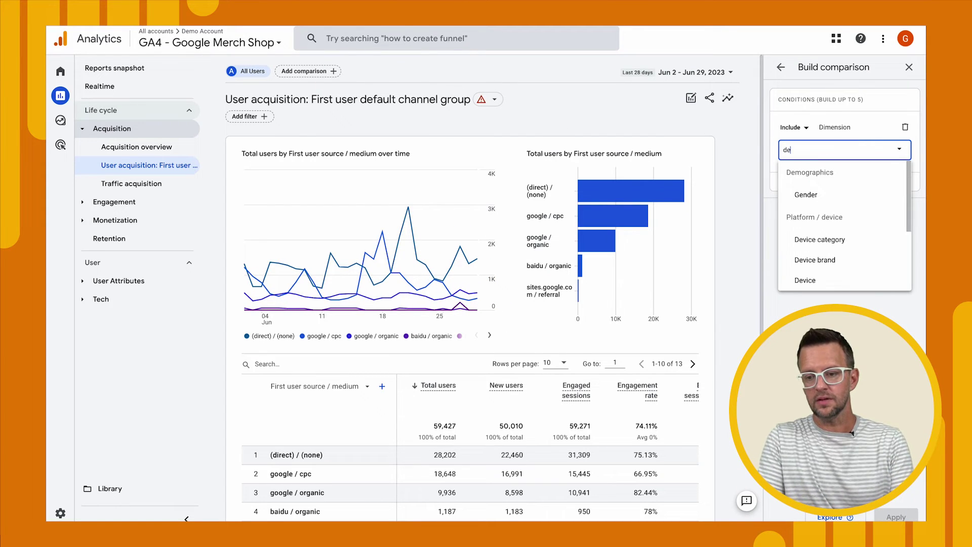
left_click(826, 195)
left_click(838, 189)
left_click(796, 230)
left_click(797, 250)
left_click(891, 295)
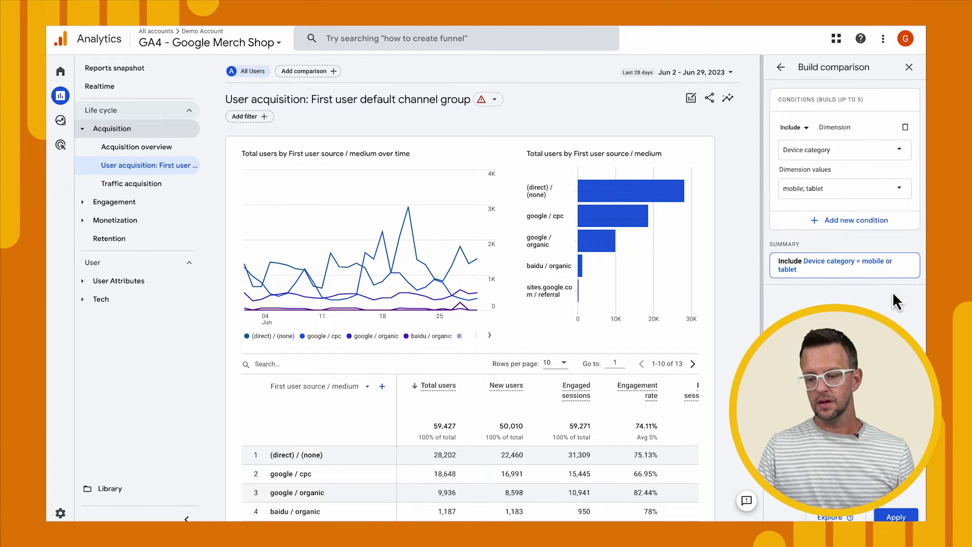
left_click(896, 517)
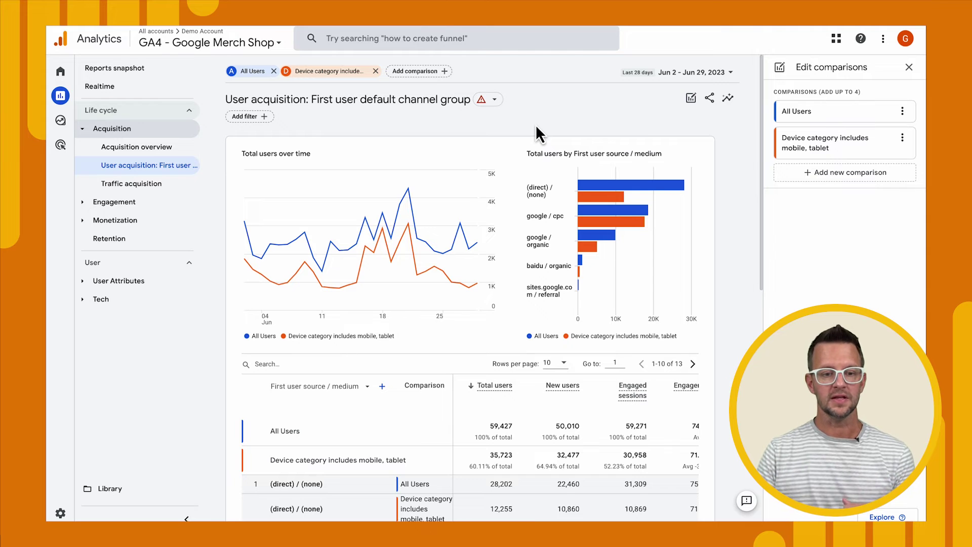
Add a Device category desktop comparison, then remove the All Users comparison.
left_click(424, 72)
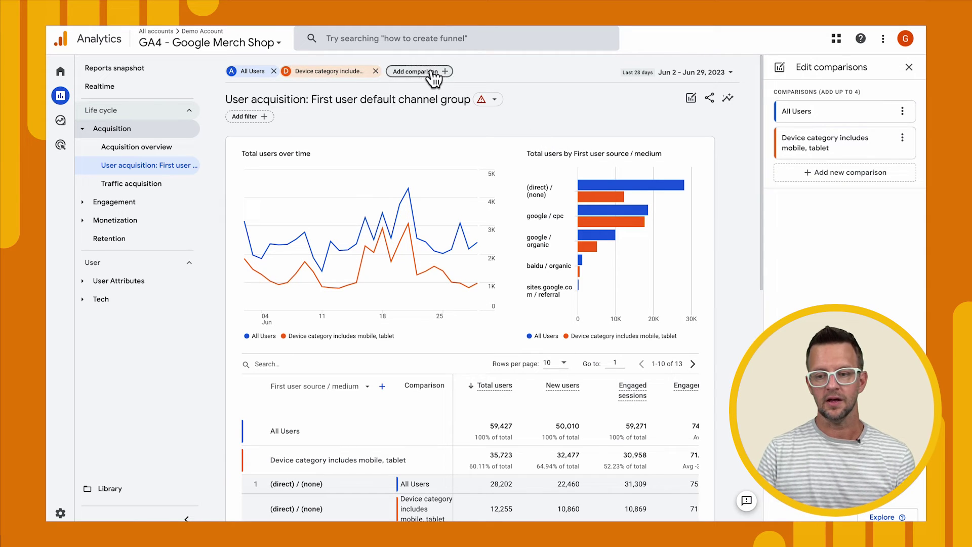
left_click(810, 150)
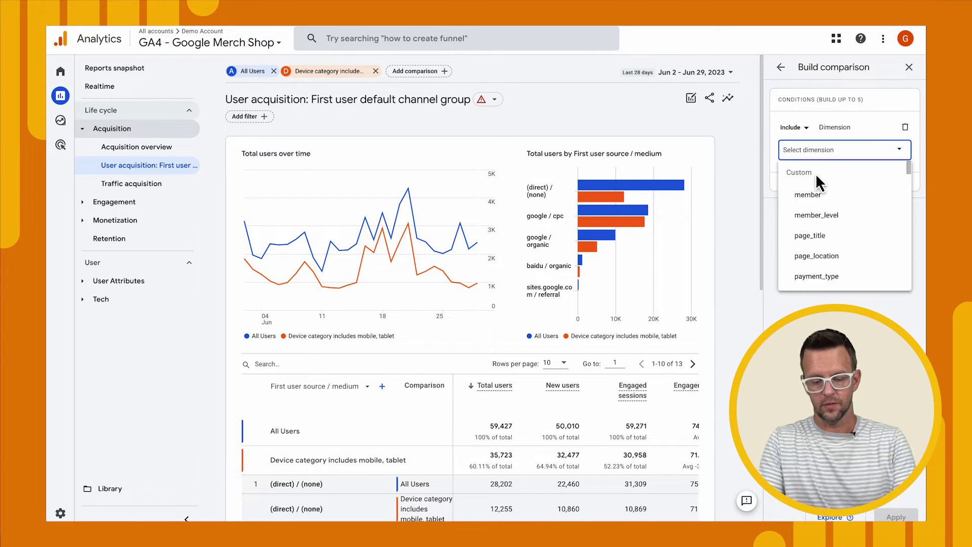
type("device")
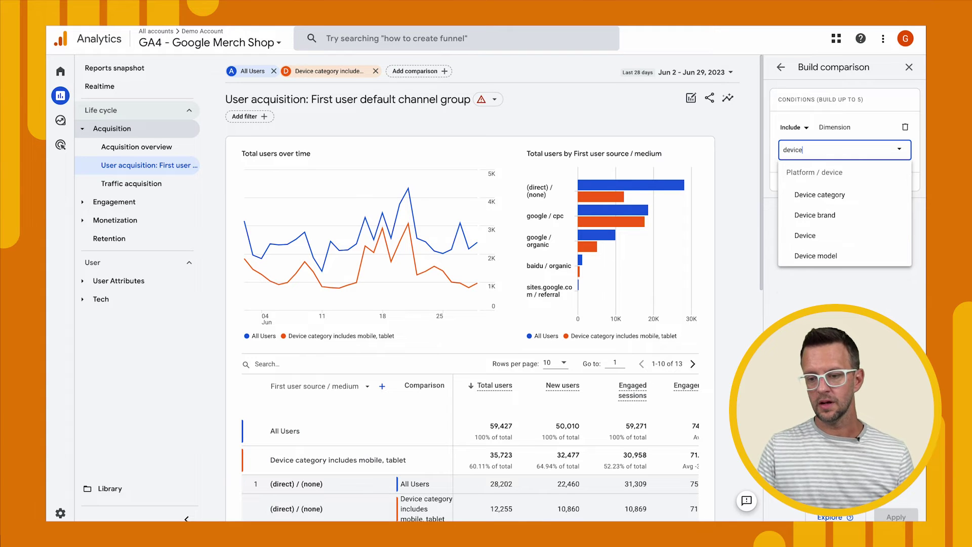
left_click(821, 193)
left_click(836, 197)
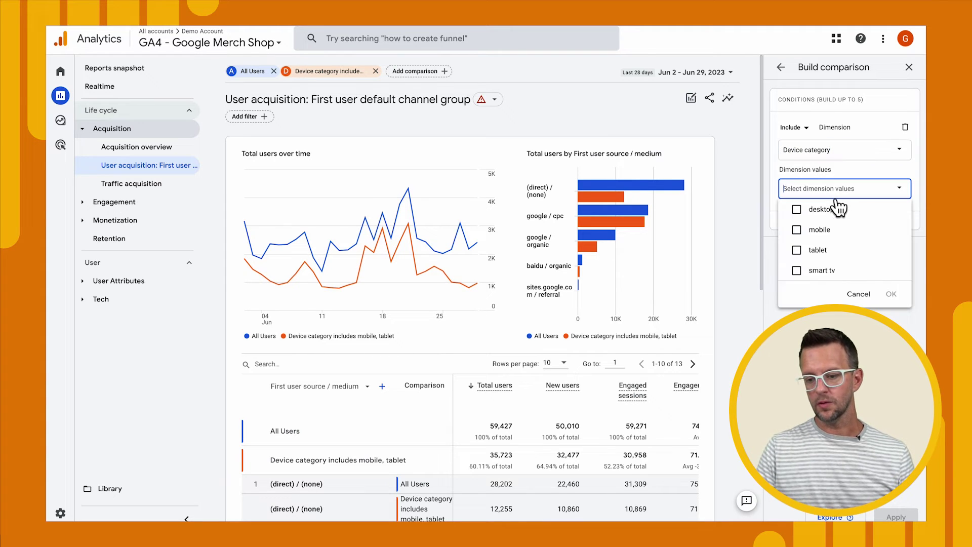
left_click(799, 210)
left_click(890, 294)
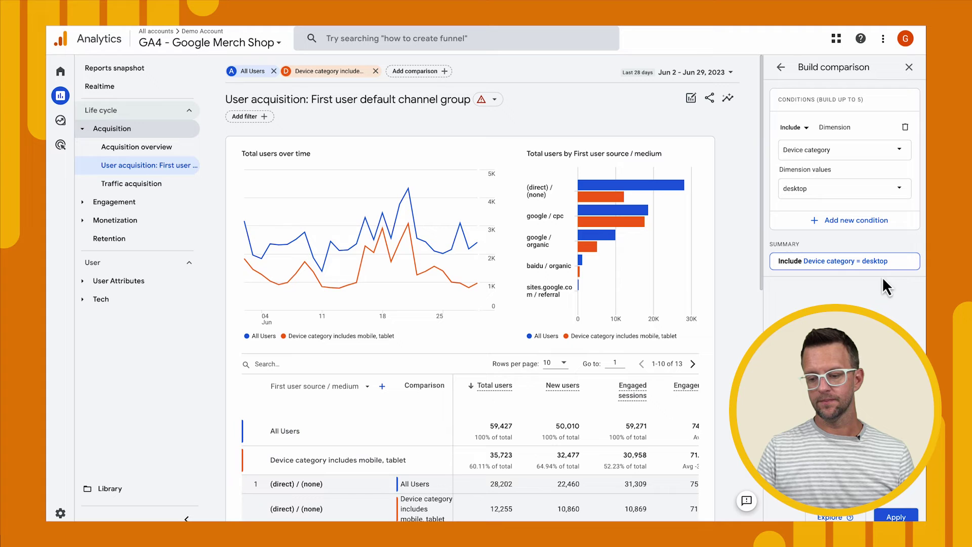
left_click(895, 516)
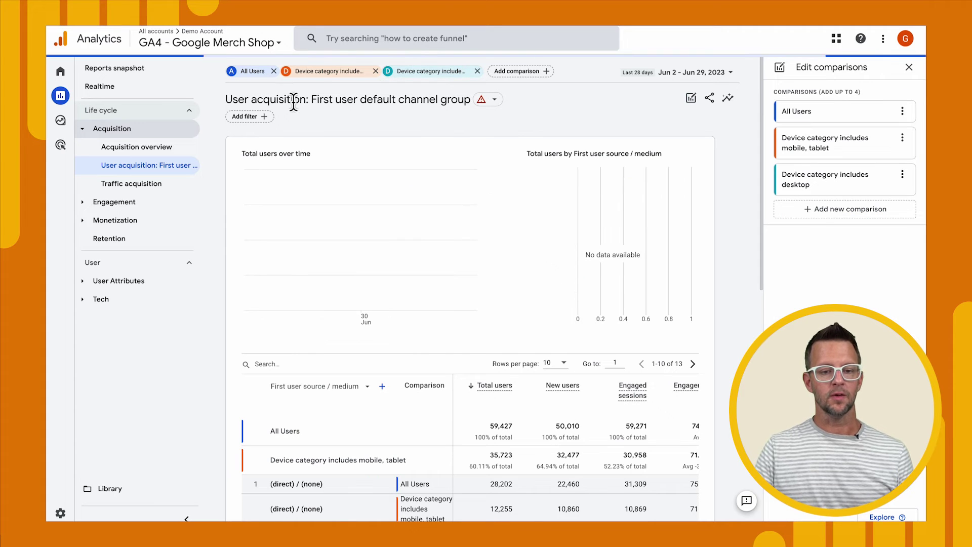
left_click(274, 72)
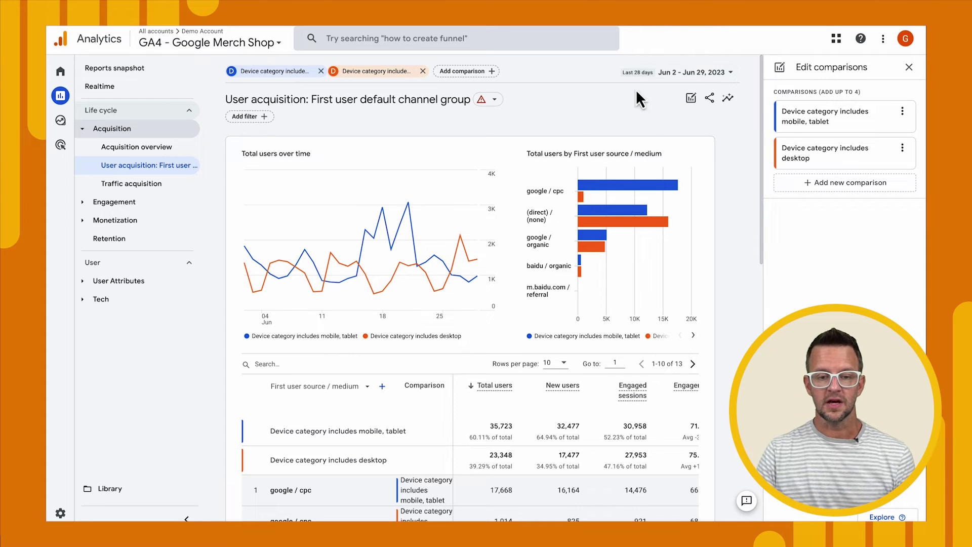
Review google / cpc mobile/tablet versus desktop users and highlight the report title's channel group wording.
mouse_move(610, 192)
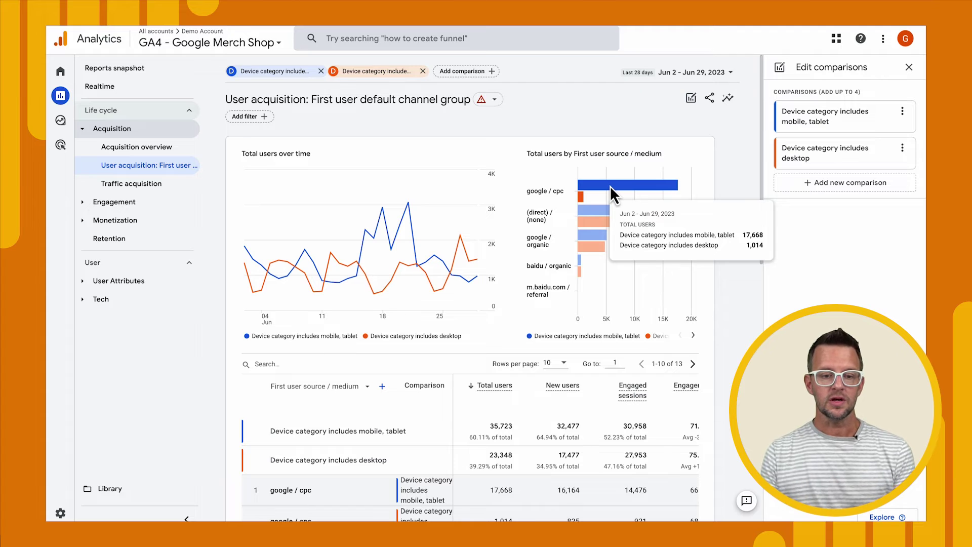
left_click_drag(311, 99, 474, 107)
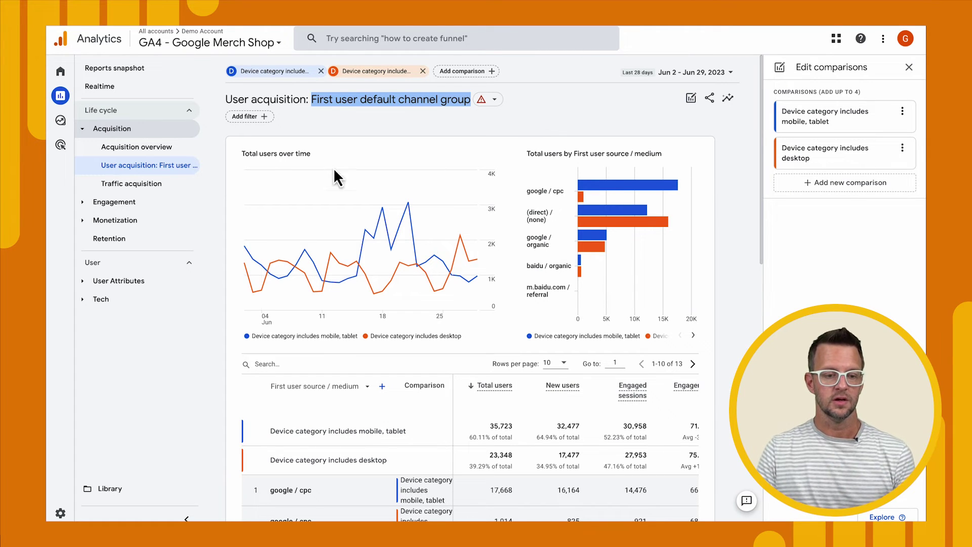
left_click(137, 184)
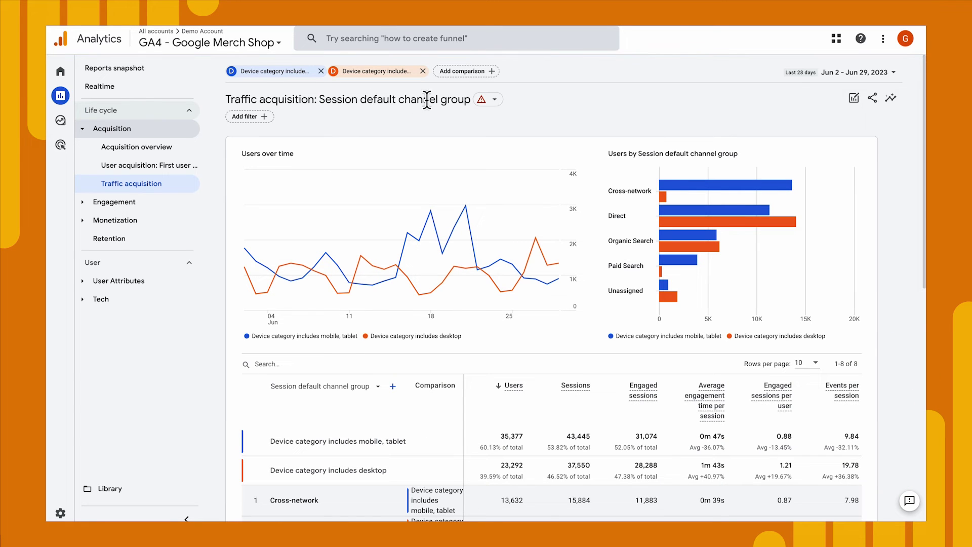
Inspect the Traffic acquisition report's session default channel group title and scroll through the comparison table.
left_click_drag(317, 99, 394, 103)
left_click(400, 123)
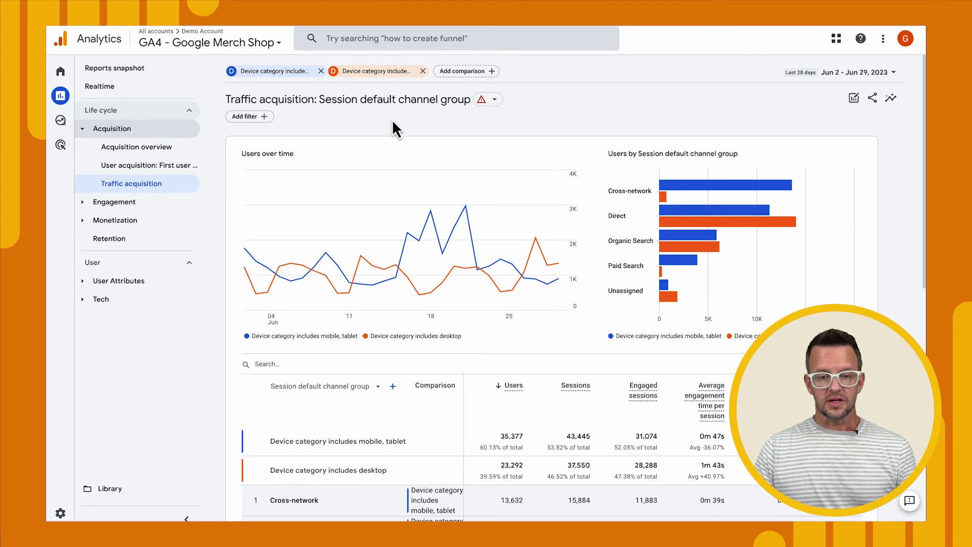
scroll(382, 161, "down", 3)
scroll(382, 161, "up", 3)
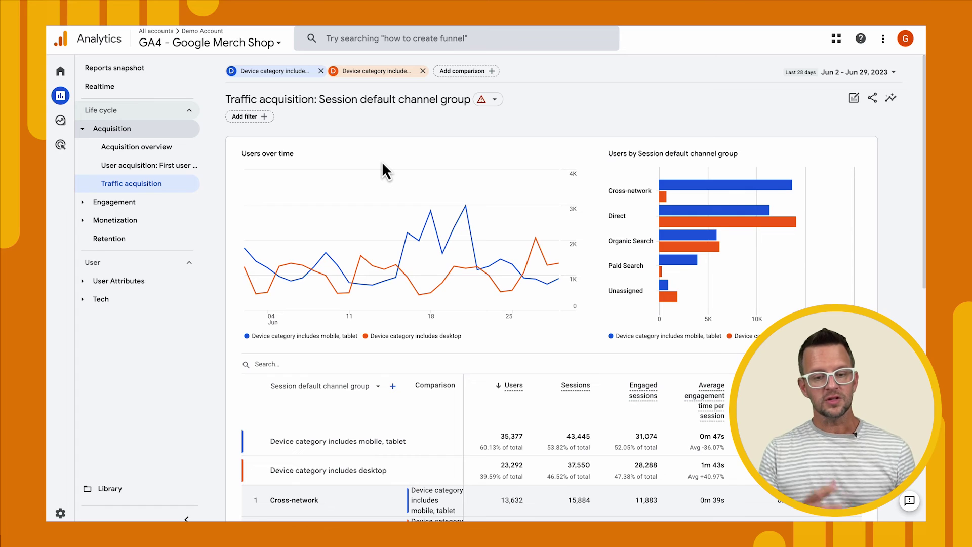